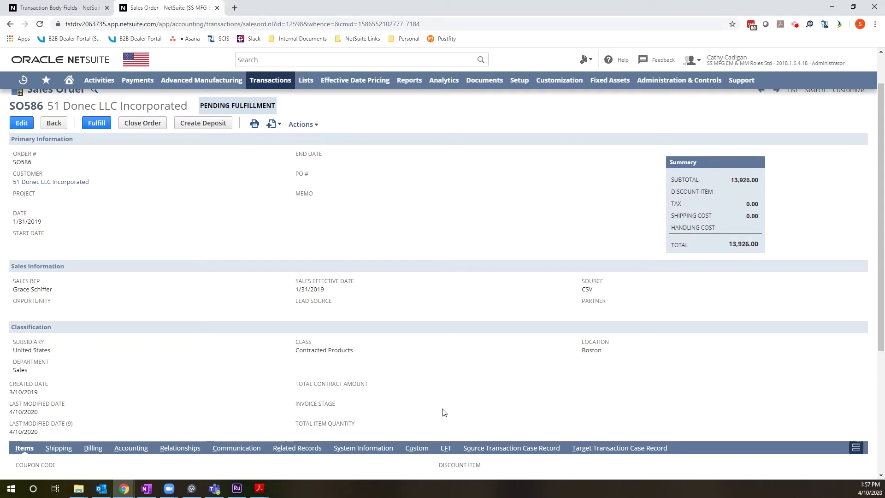
Open a new saved search from Lists > Search > Saved Searches in a background tab.
{"action": "scroll", "coordinate": [412, 422], "scroll_direction": "down", "scroll_amount": 1}
{"action": "scroll", "coordinate": [413, 421], "scroll_direction": "down", "scroll_amount": 3}
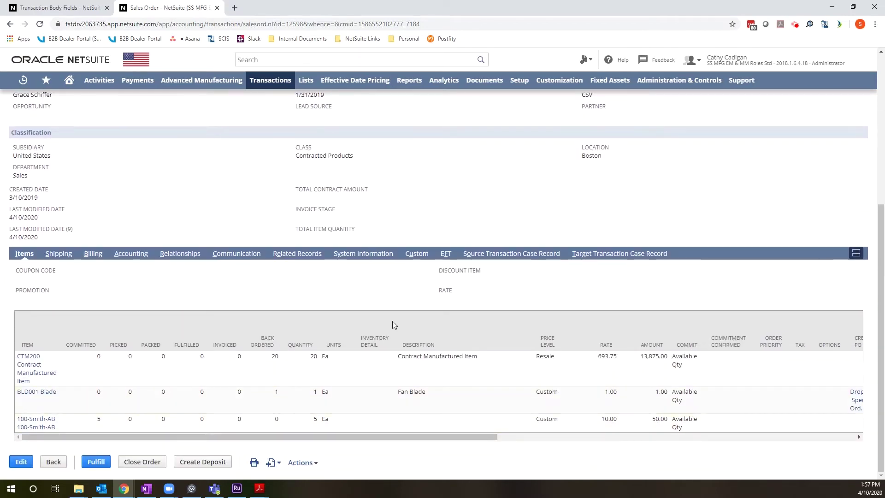
{"action": "scroll", "coordinate": [476, 394], "scroll_direction": "up", "scroll_amount": 1}
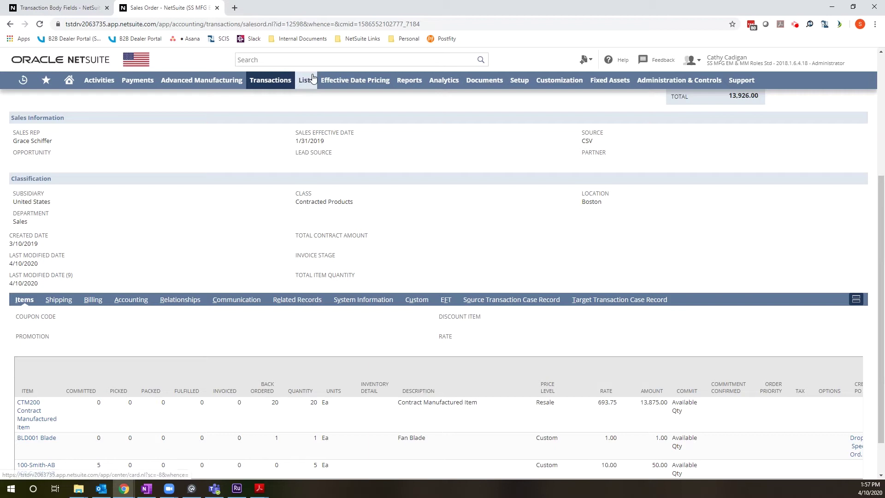
{"action": "mouse_move", "coordinate": [306, 80]}
{"action": "mouse_move", "coordinate": [351, 251]}
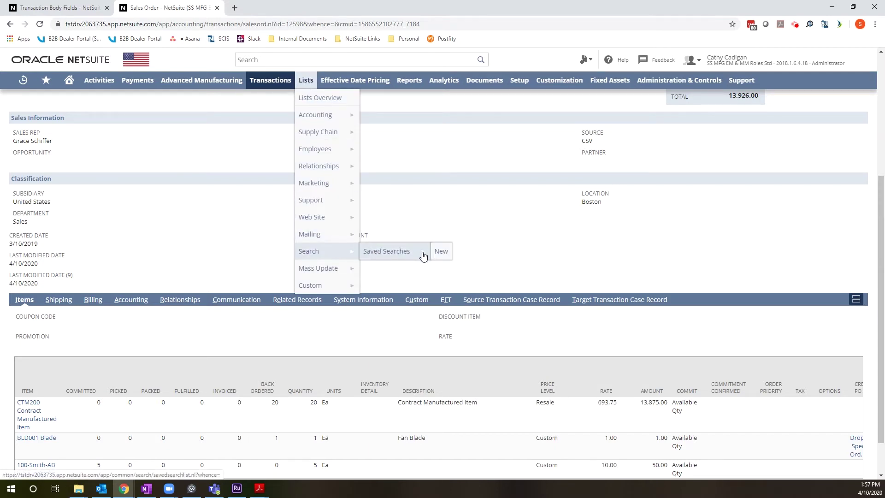
{"action": "right_click", "coordinate": [441, 250]}
{"action": "left_click", "coordinate": [480, 259]}
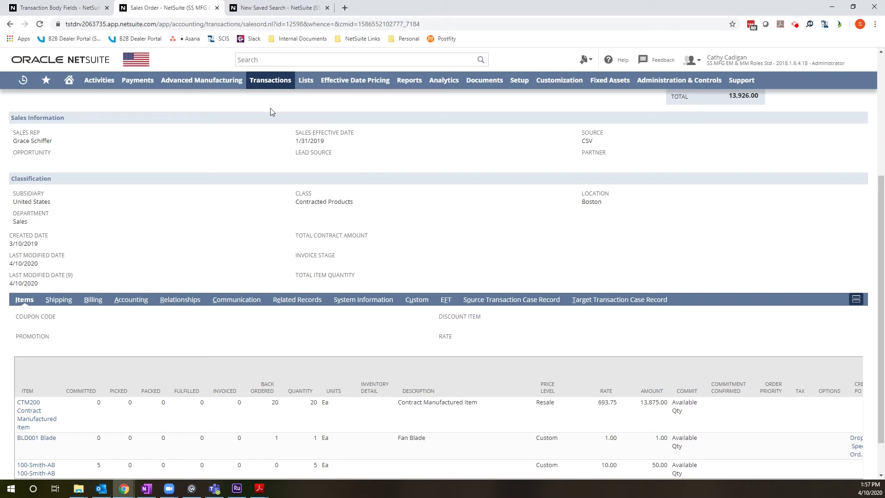
Switch to the new saved search tab and choose Transaction as the search type.
{"action": "scroll", "coordinate": [246, 189], "scroll_direction": "up", "scroll_amount": 3}
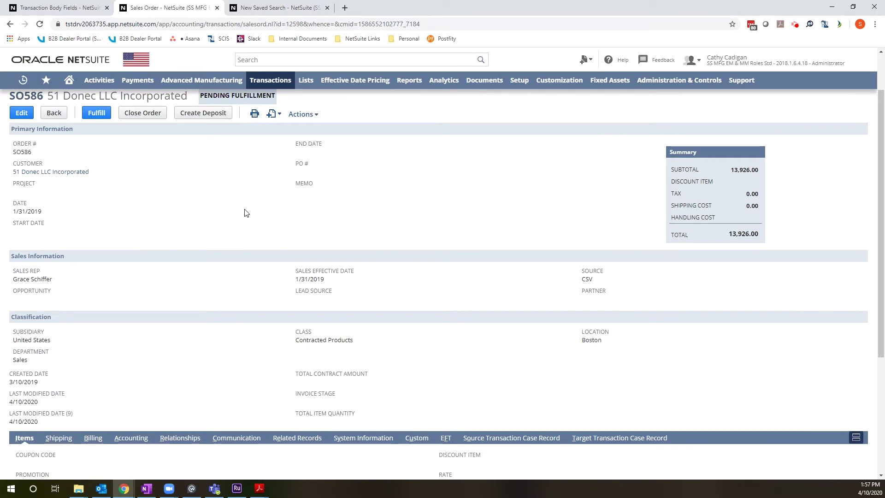
{"action": "scroll", "coordinate": [1, 261], "scroll_direction": "up", "scroll_amount": 2}
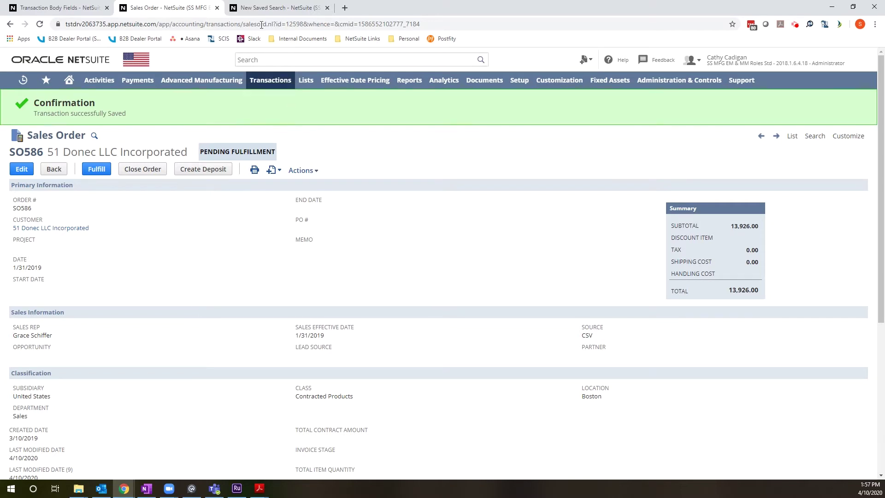
{"action": "left_click", "coordinate": [263, 8]}
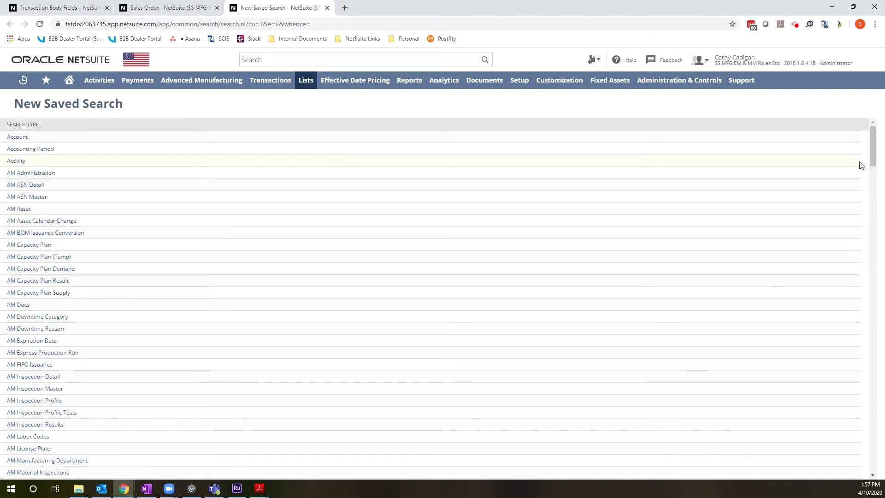
{"action": "left_click_drag", "start_coordinate": [872, 152], "coordinate": [849, 452]}
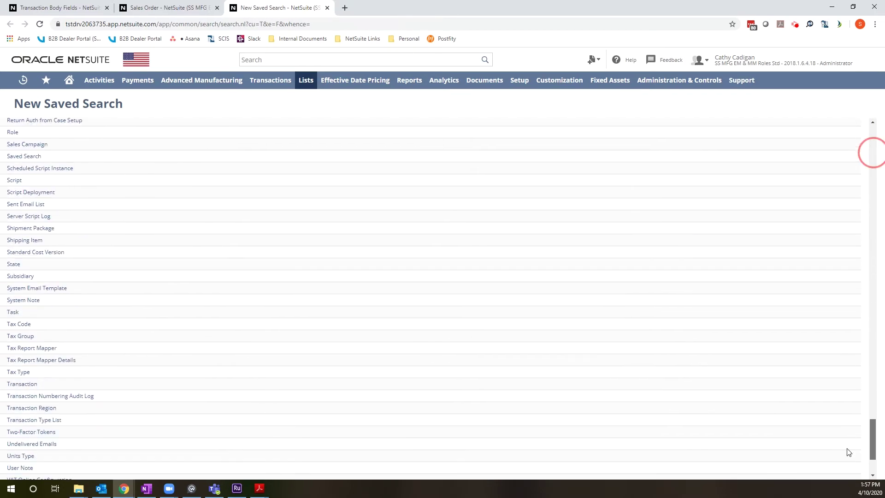
{"action": "scroll", "coordinate": [849, 452], "scroll_direction": "down", "scroll_amount": 1}
{"action": "left_click", "coordinate": [30, 318]}
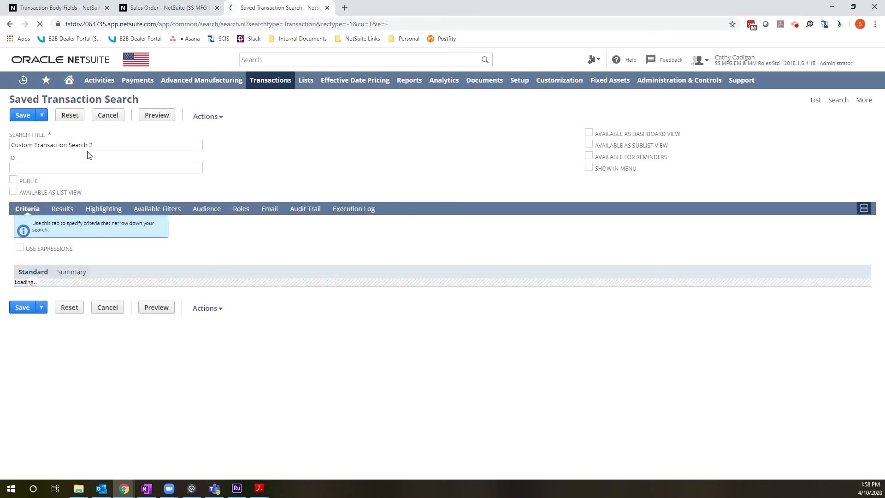
Title the search 'Total Item Quantity (for Custom Field)', set ID '_total_item_quantity', and mark it Public.
{"action": "left_click", "coordinate": [99, 142]}
{"action": "left_click_drag", "start_coordinate": [107, 145], "coordinate": [2, 132]}
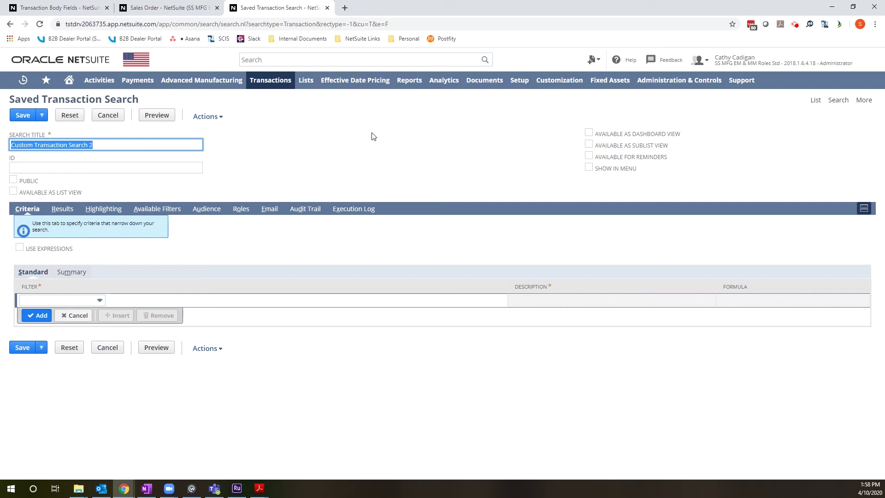
{"action": "type", "text": "Tot"}
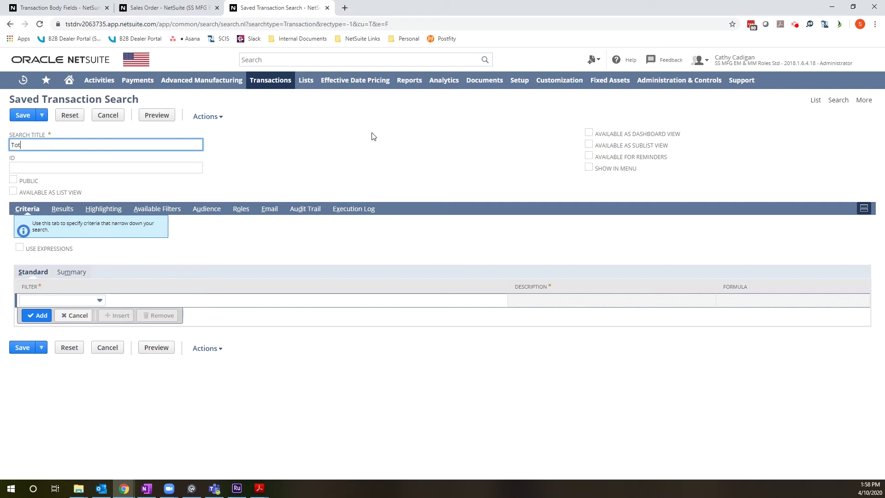
{"action": "type", "text": "al Item Quantity (for Custom Field)"}
{"action": "key", "text": "Tab"}
{"action": "type", "text": "_to"}
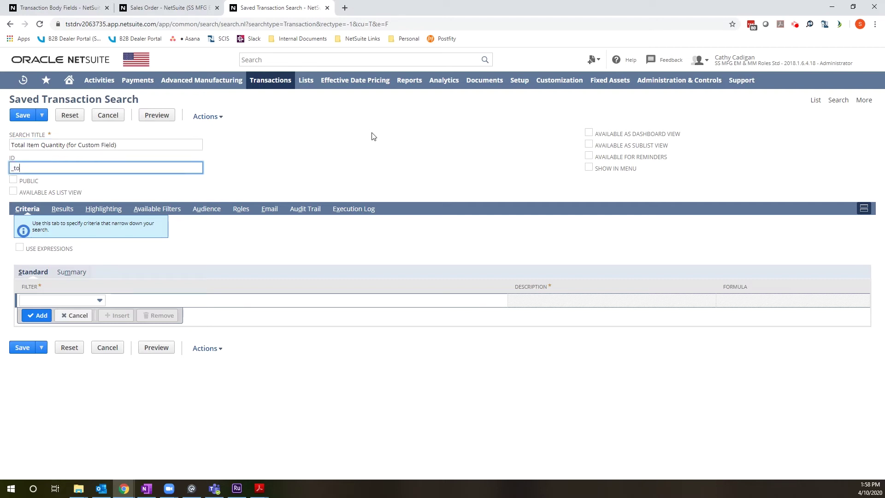
{"action": "type", "text": "tal_item_quantity"}
{"action": "left_click", "coordinate": [13, 180]}
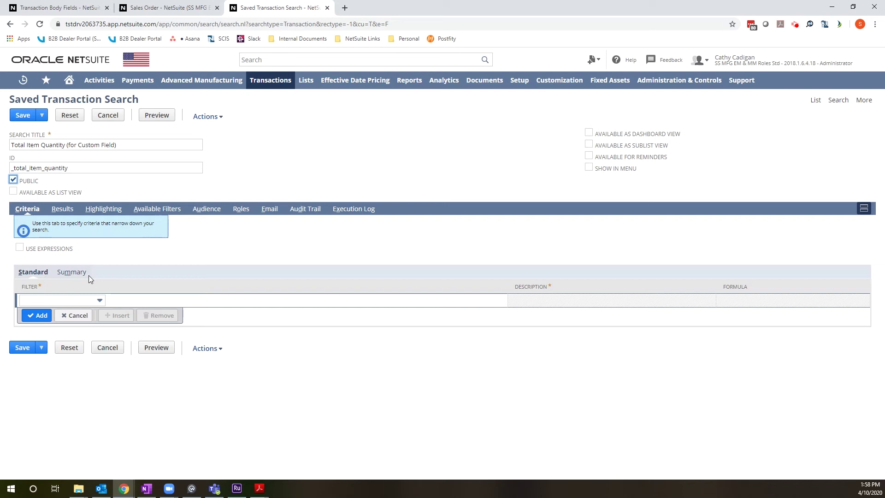
Add criteria excluding shipping lines and tax lines from the search.
{"action": "left_click", "coordinate": [73, 304]}
{"action": "type", "text": "Ship Complete"}
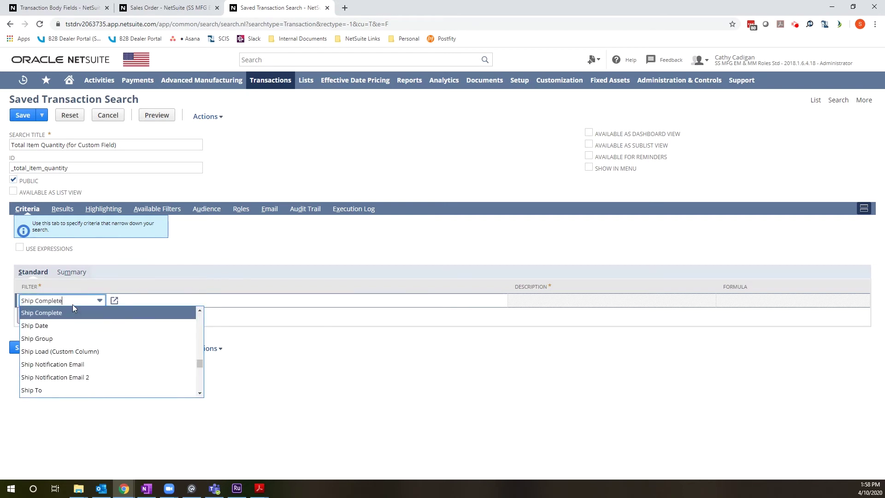
{"action": "scroll", "coordinate": [85, 327], "scroll_direction": "down", "scroll_amount": 4}
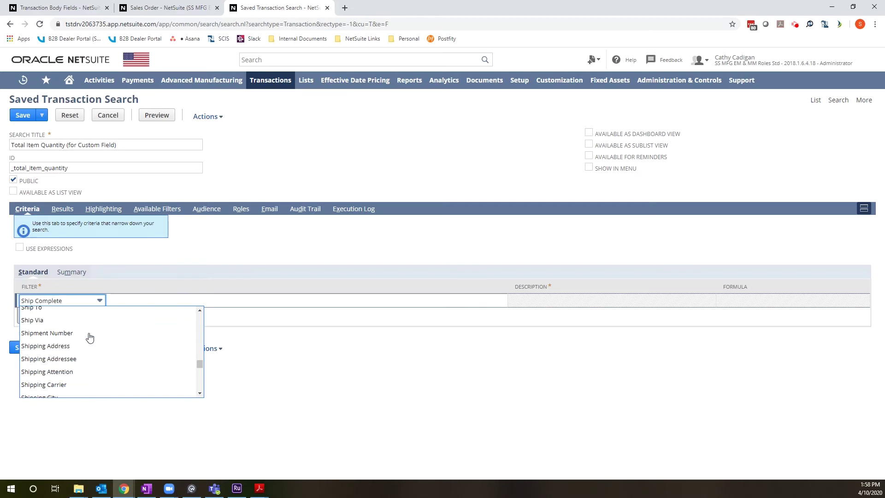
{"action": "left_click", "coordinate": [62, 348]}
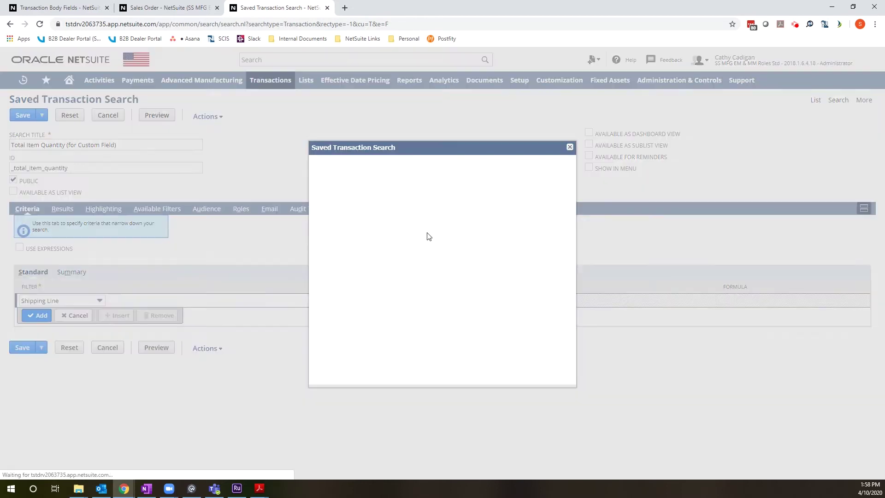
{"action": "left_click", "coordinate": [422, 187]}
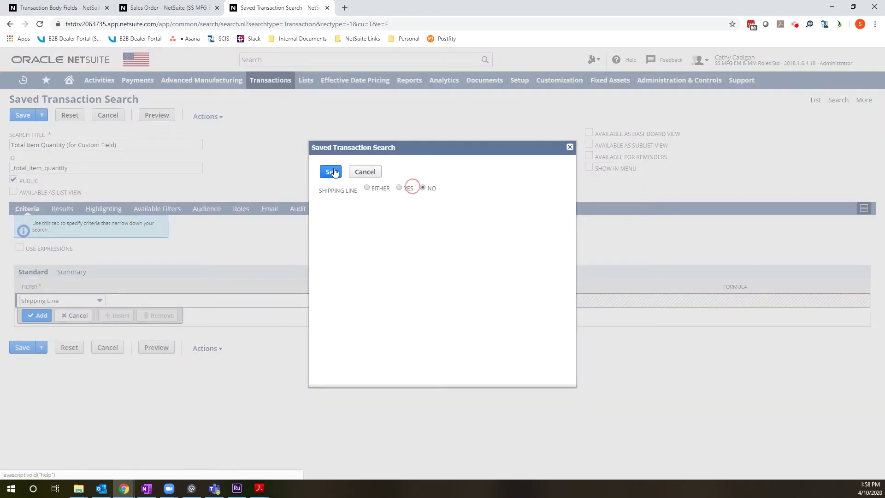
{"action": "left_click", "coordinate": [330, 172]}
{"action": "left_click", "coordinate": [62, 317]}
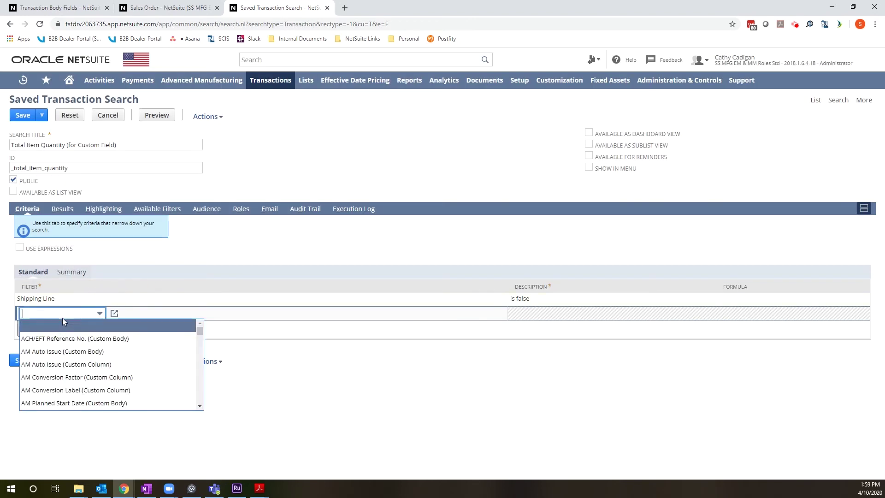
{"action": "type", "text": "tare"}
{"action": "left_click", "coordinate": [72, 335]}
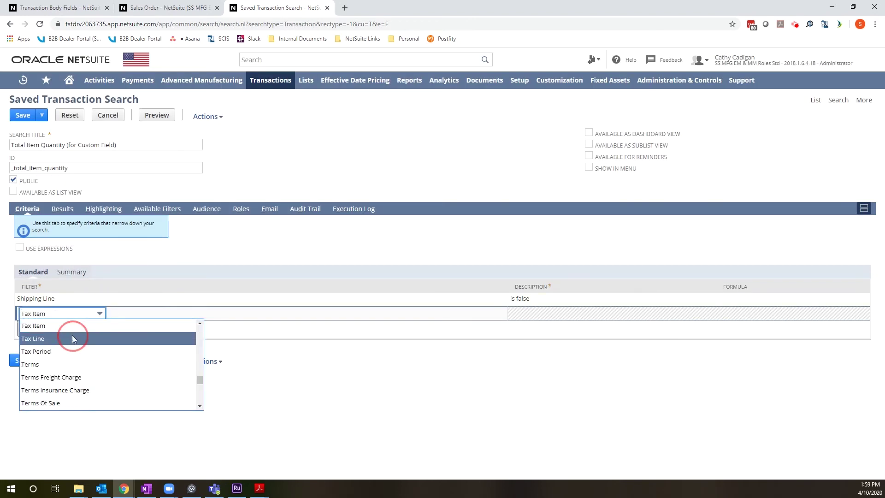
{"action": "left_click", "coordinate": [407, 187]}
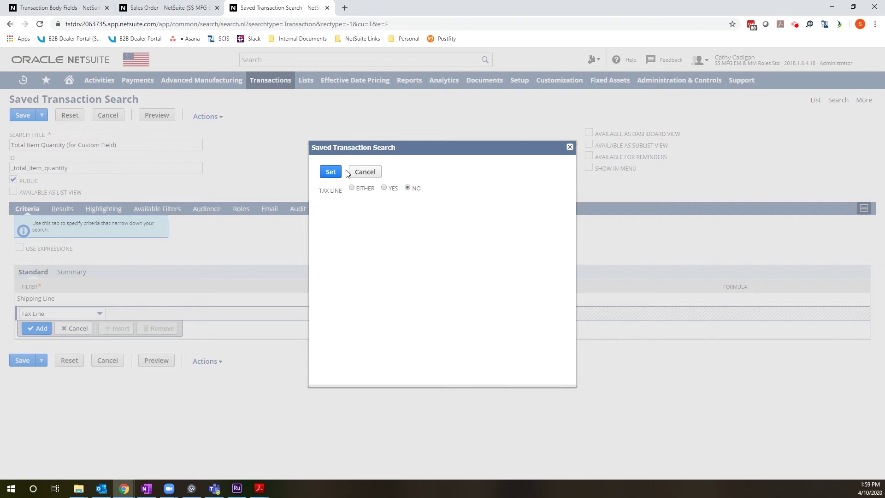
{"action": "left_click", "coordinate": [330, 171]}
Replace all result columns with a single Quantity column summarised as Sum.
{"action": "left_click", "coordinate": [63, 209]}
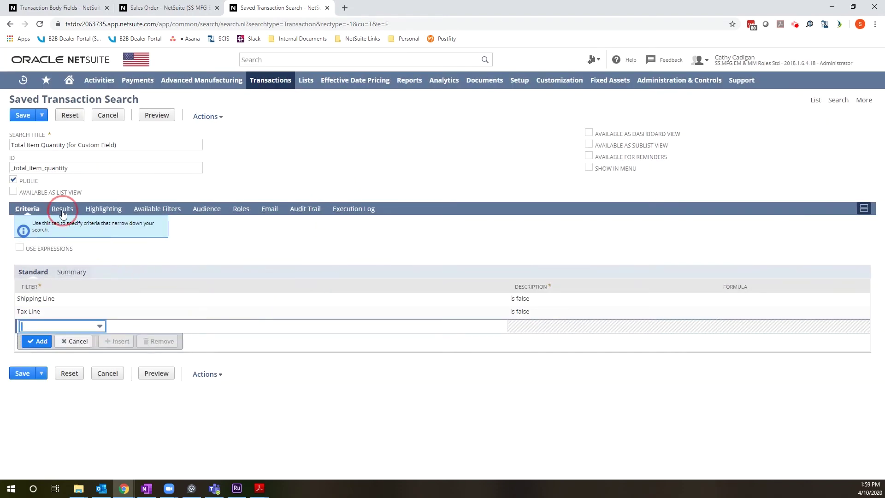
{"action": "left_click", "coordinate": [41, 135]}
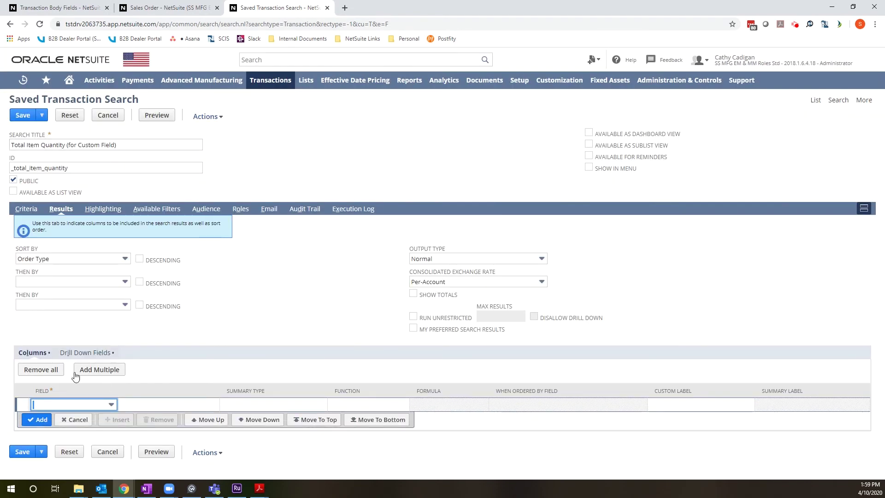
{"action": "left_click", "coordinate": [79, 405]}
{"action": "type", "text": "Quantity"}
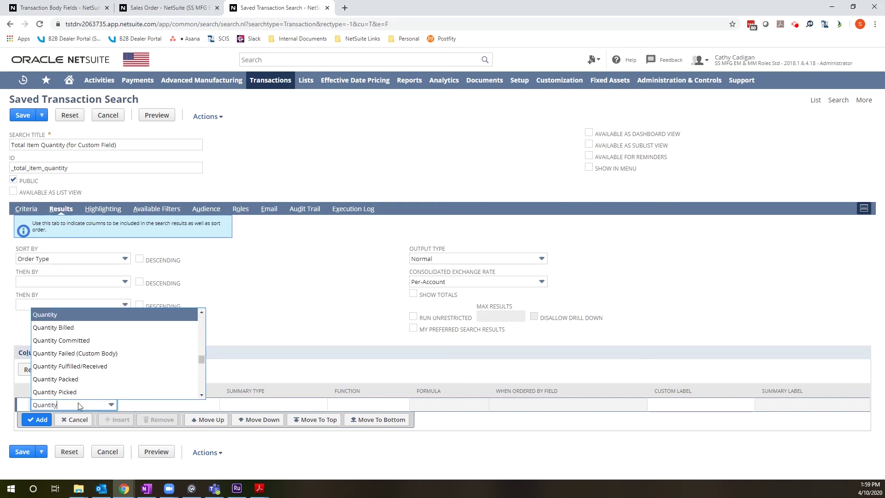
{"action": "key", "text": "Tab"}
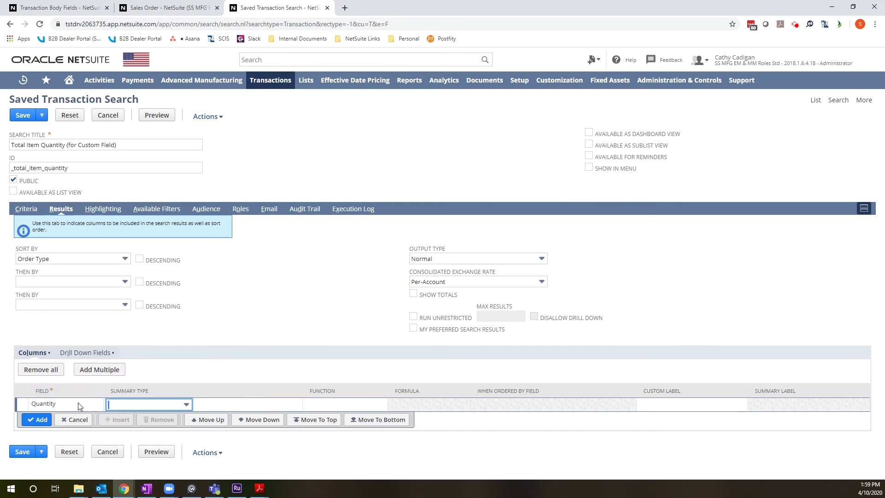
{"action": "left_click", "coordinate": [136, 404]}
{"action": "left_click", "coordinate": [139, 354]}
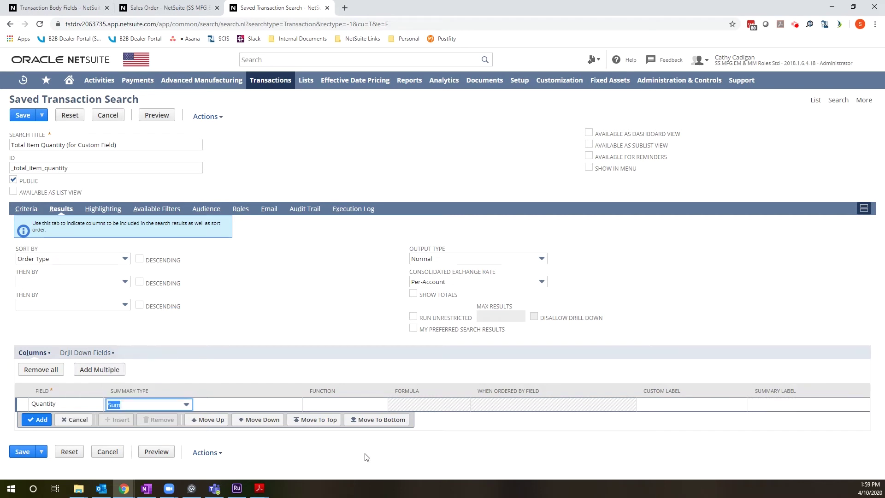
{"action": "left_click", "coordinate": [36, 419]}
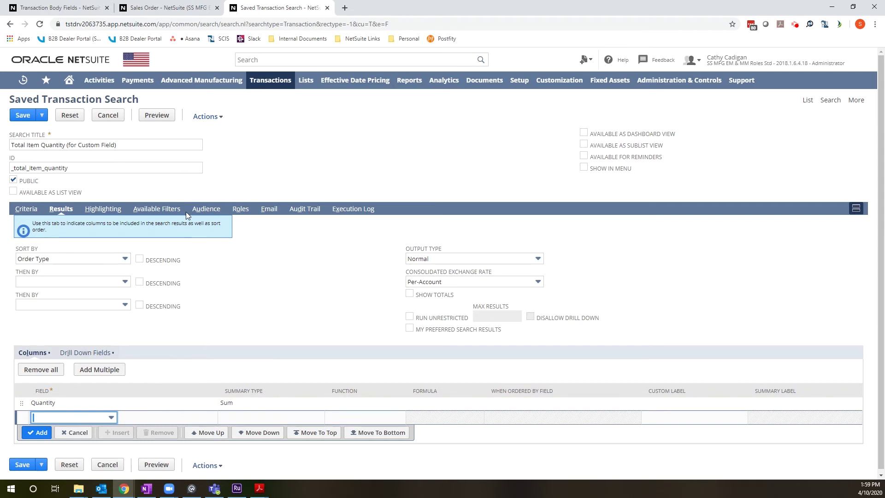
Add Internal ID as an available filter shown in the filter region, then save and run the search.
{"action": "left_click", "coordinate": [172, 208]}
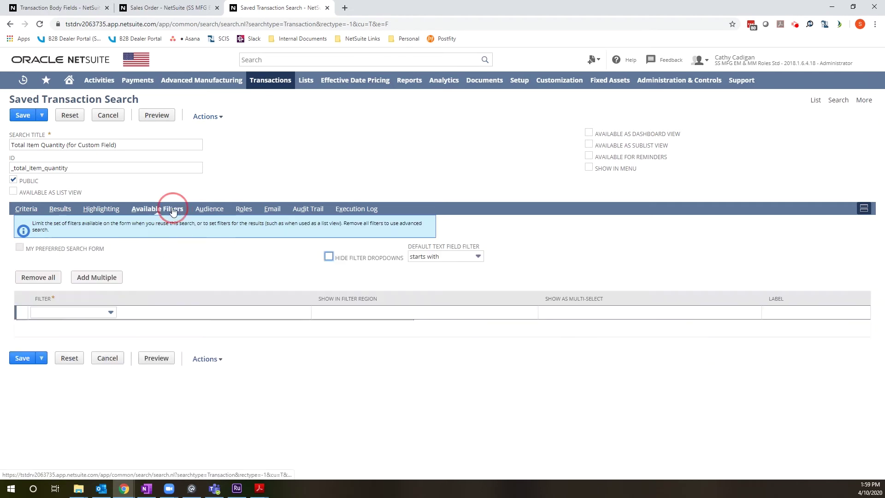
{"action": "left_click", "coordinate": [98, 313]}
{"action": "type", "text": "Intercompany"}
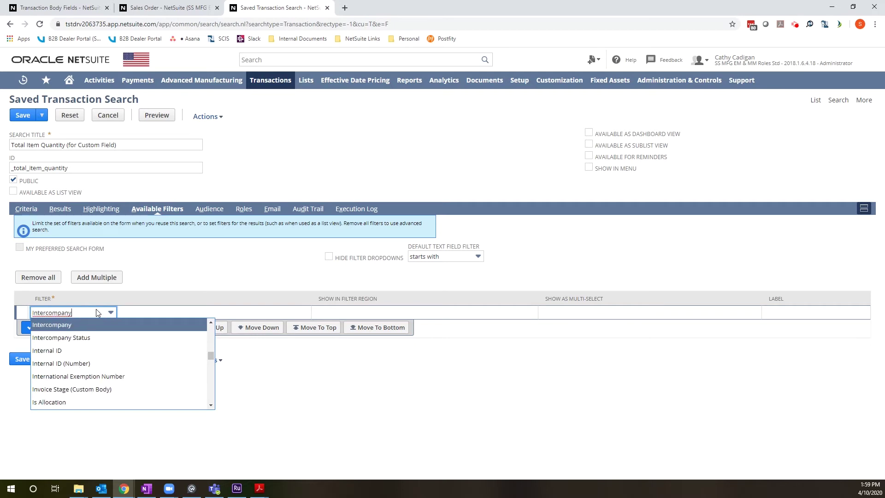
{"action": "left_click", "coordinate": [99, 350]}
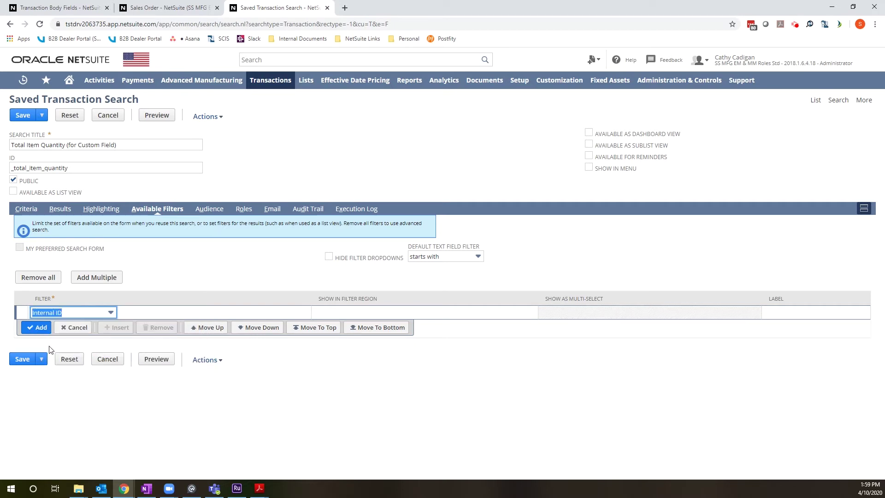
{"action": "left_click", "coordinate": [37, 328]}
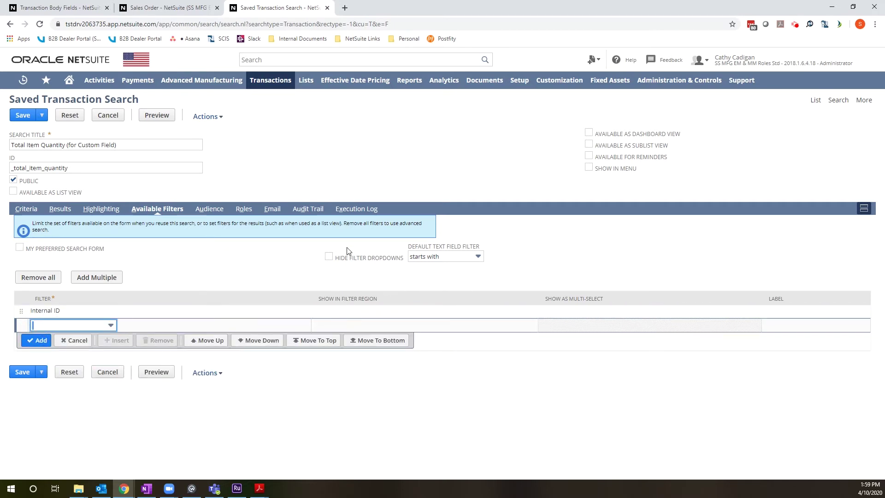
{"action": "left_click", "coordinate": [324, 316]}
{"action": "left_click", "coordinate": [173, 312]}
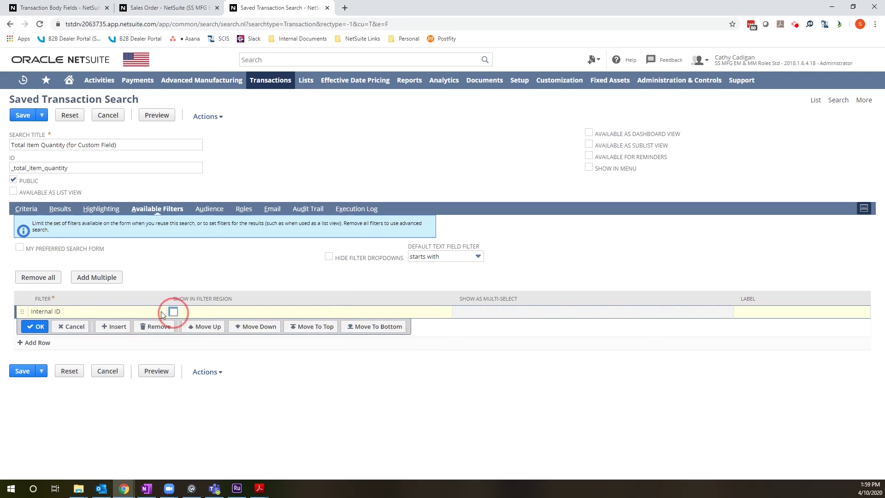
{"action": "left_click", "coordinate": [35, 327]}
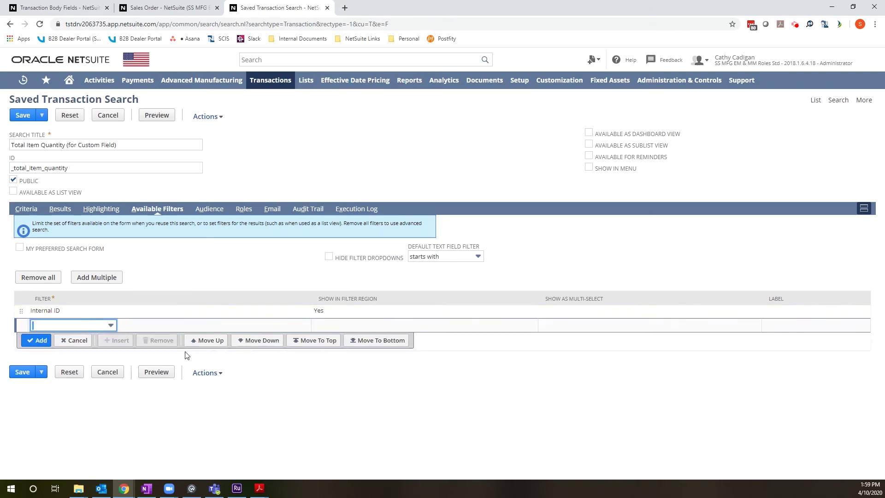
{"action": "left_click", "coordinate": [27, 210]}
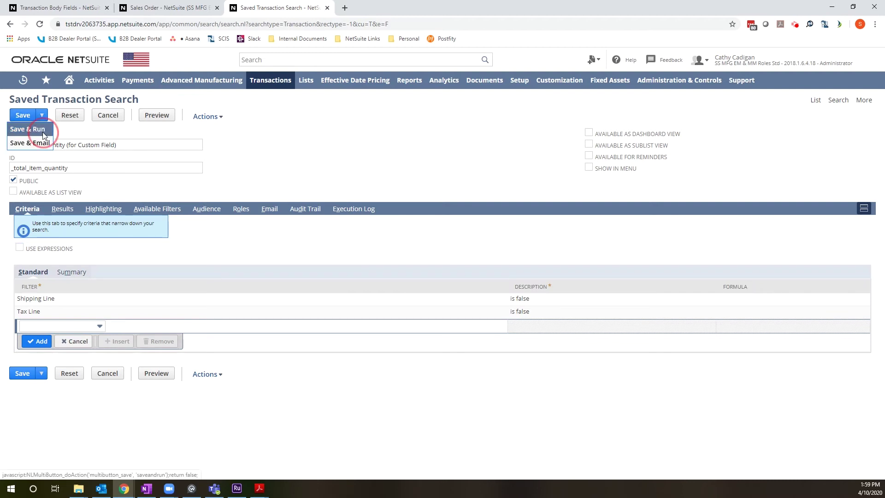
{"action": "left_click", "coordinate": [32, 126]}
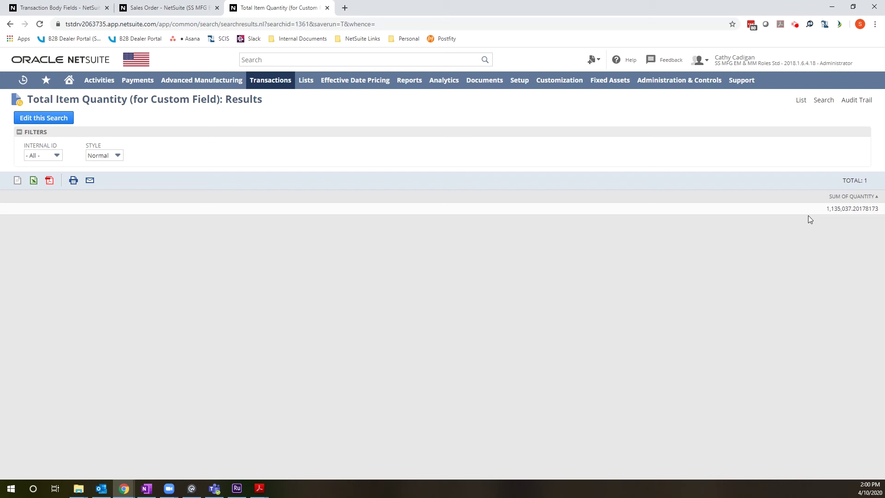
Set the Total Item Quantity field's Validation & Defaulting search to 'Total Item Quantity (for Custom Field)' and save.
{"action": "left_click", "coordinate": [56, 10]}
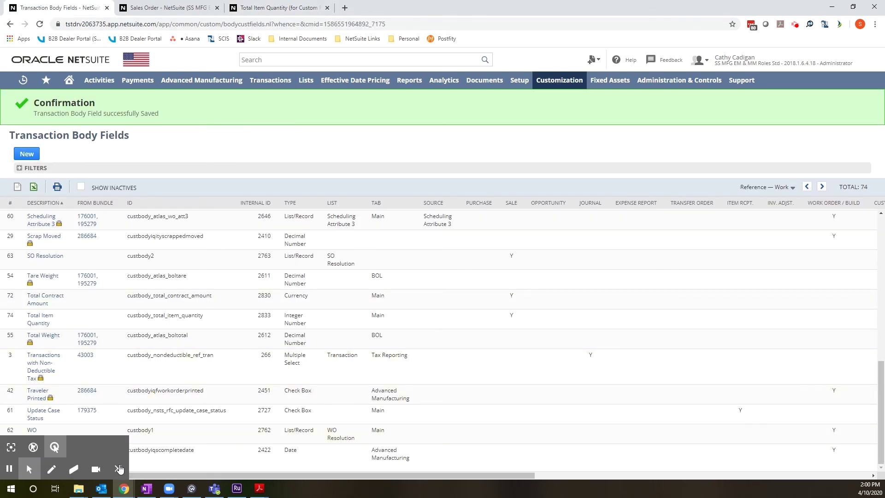
{"action": "left_click", "coordinate": [38, 324]}
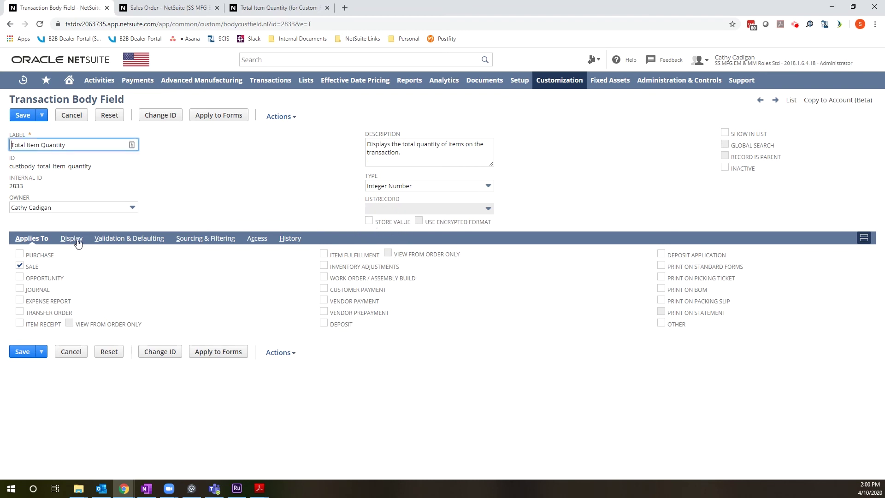
{"action": "left_click", "coordinate": [118, 242]}
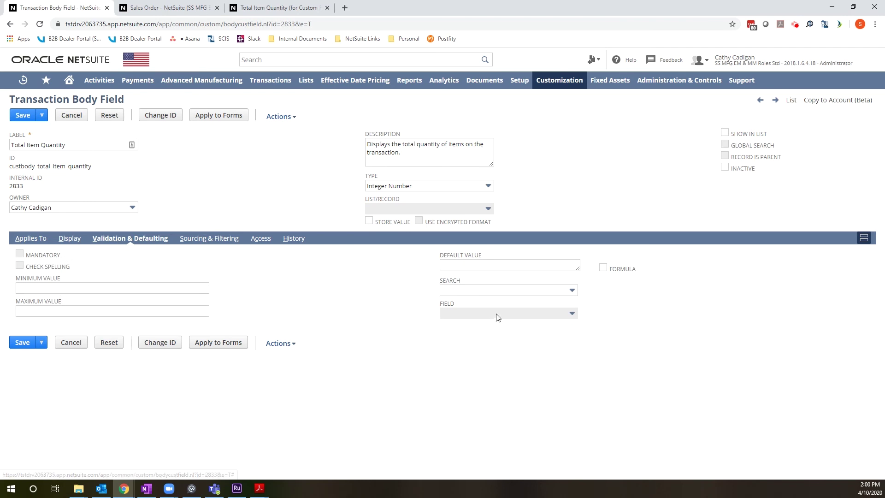
{"action": "left_click", "coordinate": [496, 291]}
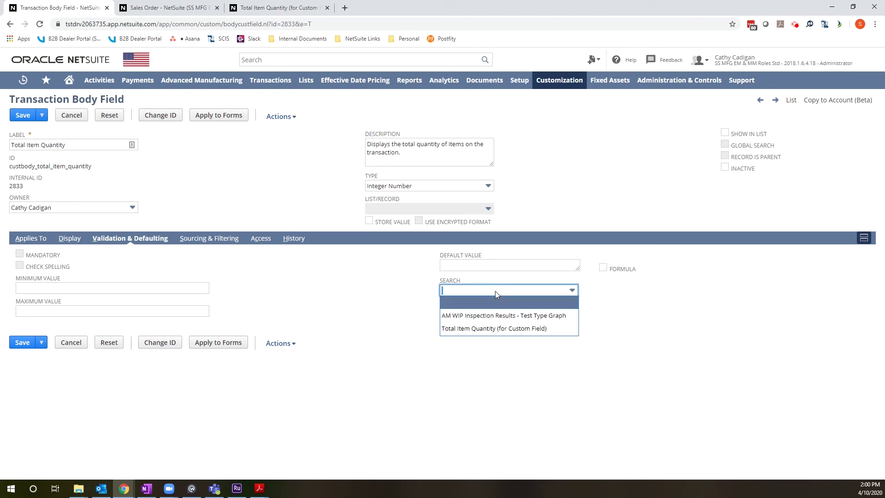
{"action": "left_click", "coordinate": [520, 330]}
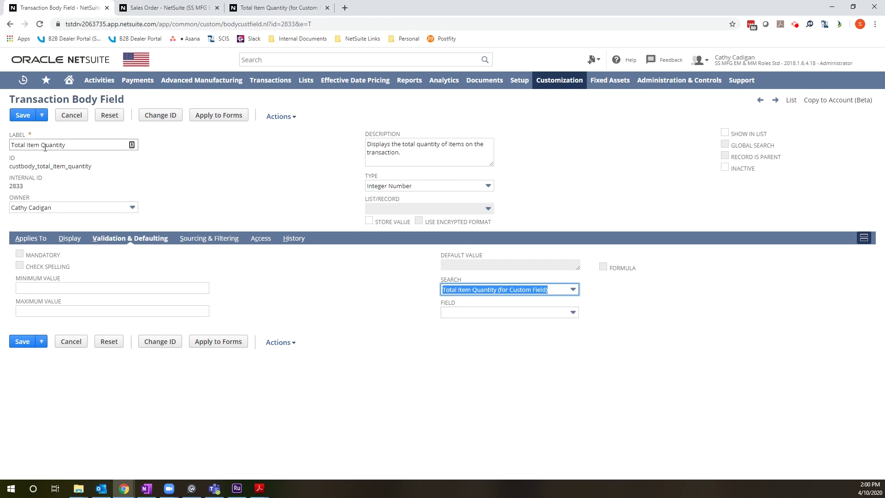
{"action": "mouse_move", "coordinate": [43, 116]}
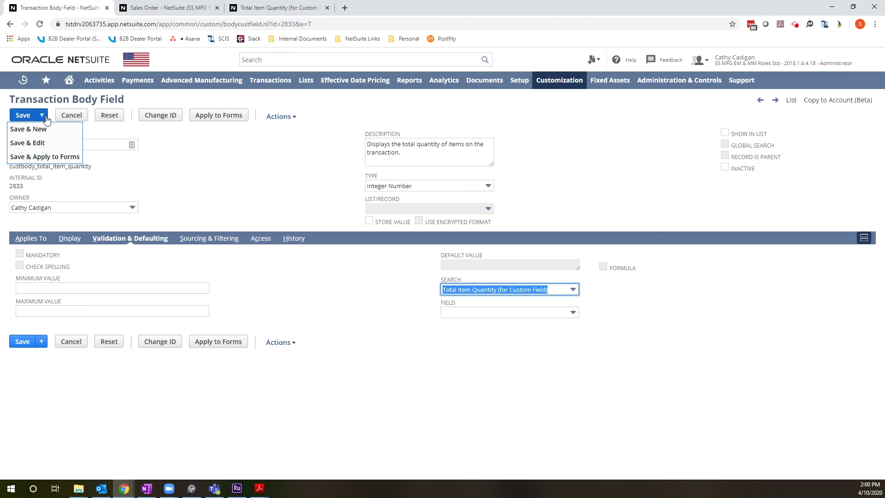
{"action": "left_click", "coordinate": [32, 146]}
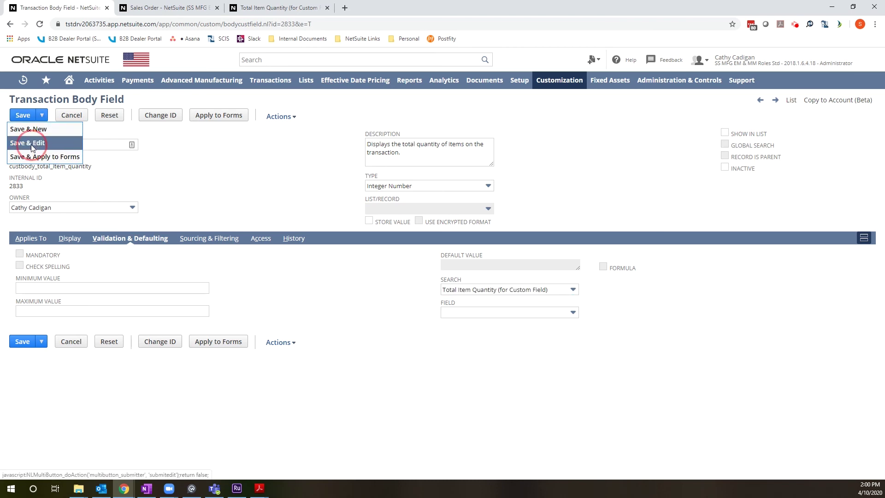
Reload sales order SO586 and confirm Total Item Quantity now reads 26.
{"action": "left_click", "coordinate": [167, 11]}
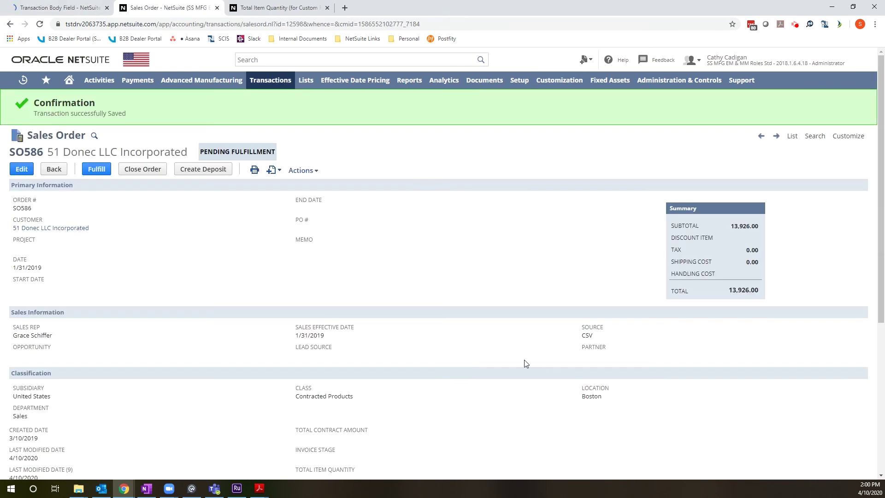
{"action": "scroll", "coordinate": [392, 442], "scroll_direction": "down", "scroll_amount": 2}
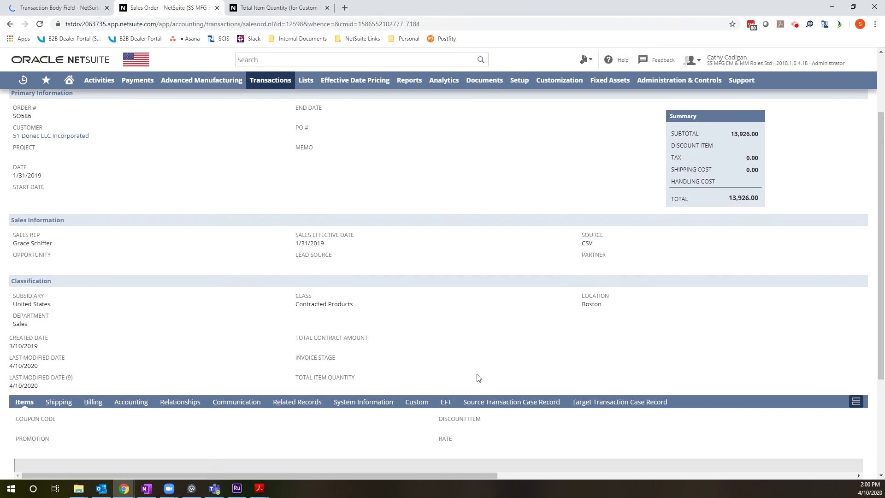
{"action": "scroll", "coordinate": [328, 419], "scroll_direction": "down", "scroll_amount": 3}
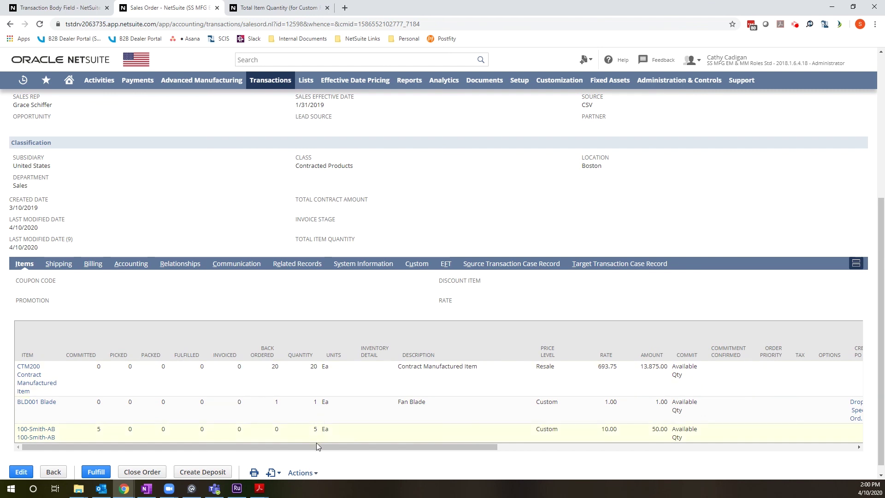
{"action": "scroll", "coordinate": [451, 320], "scroll_direction": "up", "scroll_amount": 2}
{"action": "right_click", "coordinate": [449, 317]}
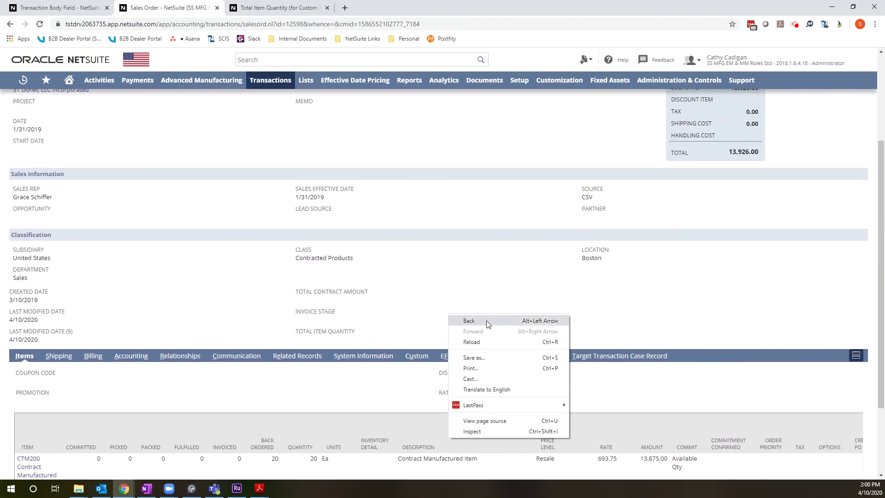
{"action": "left_click", "coordinate": [484, 342]}
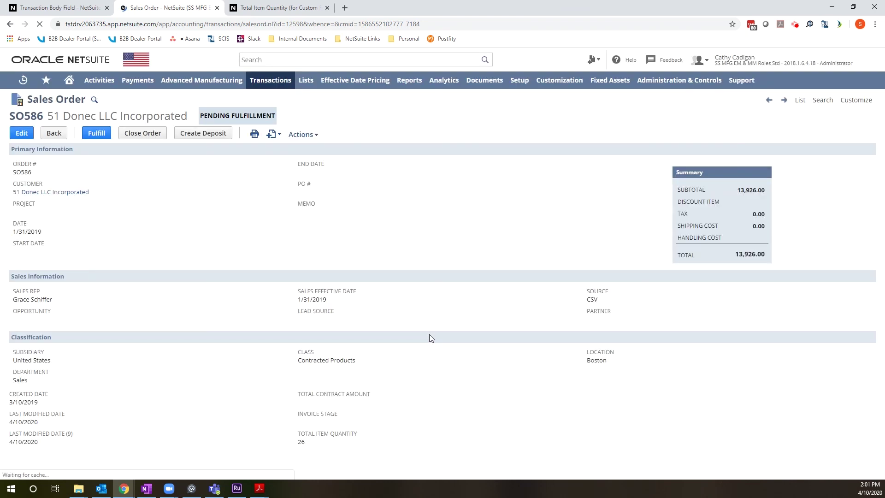
{"action": "scroll", "coordinate": [304, 442], "scroll_direction": "down", "scroll_amount": 3}
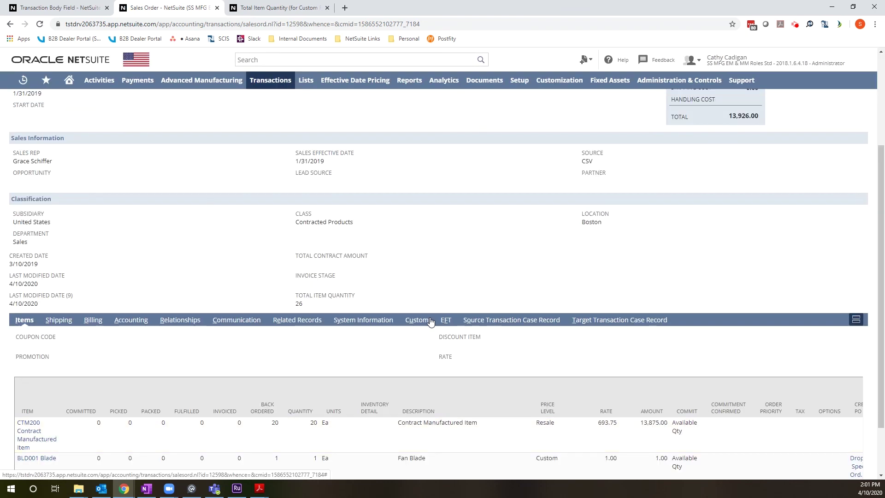